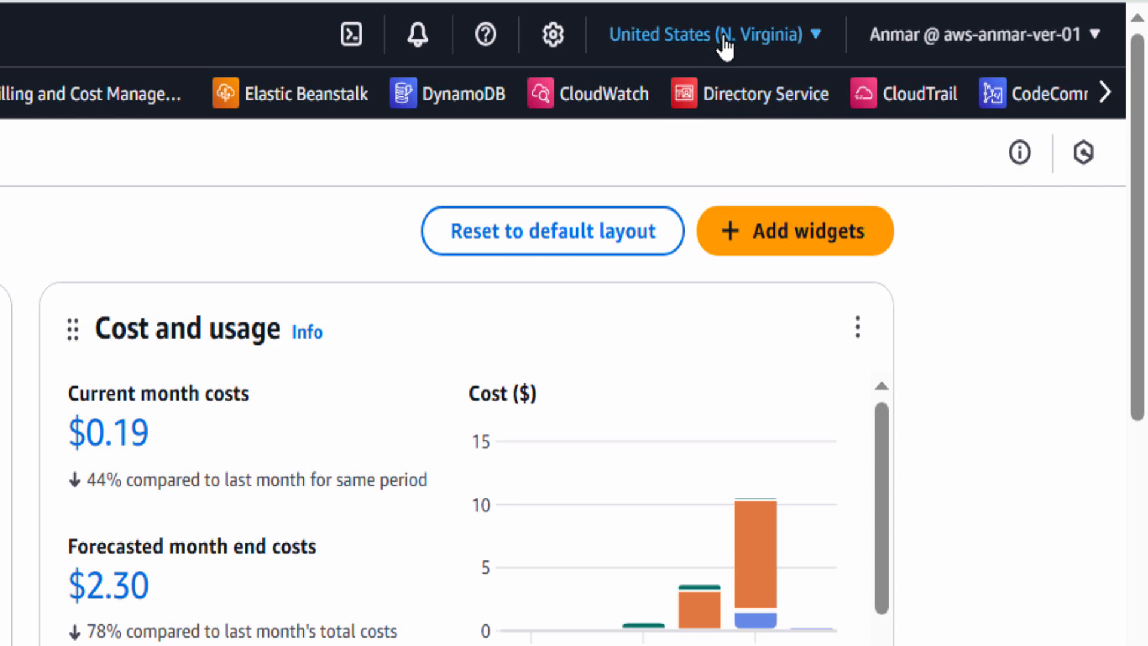
Choose the N. Virginia (us-east-1) region and open the VPC service
{"action": "left_click", "coordinate": [725, 43]}
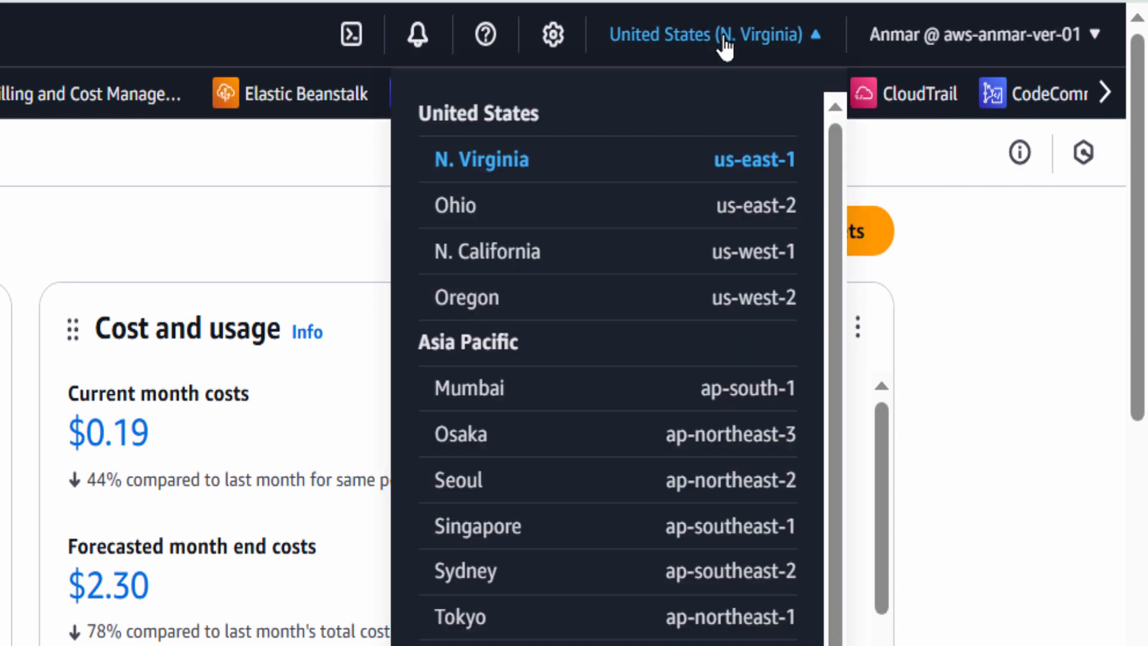
{"action": "left_click", "coordinate": [498, 176]}
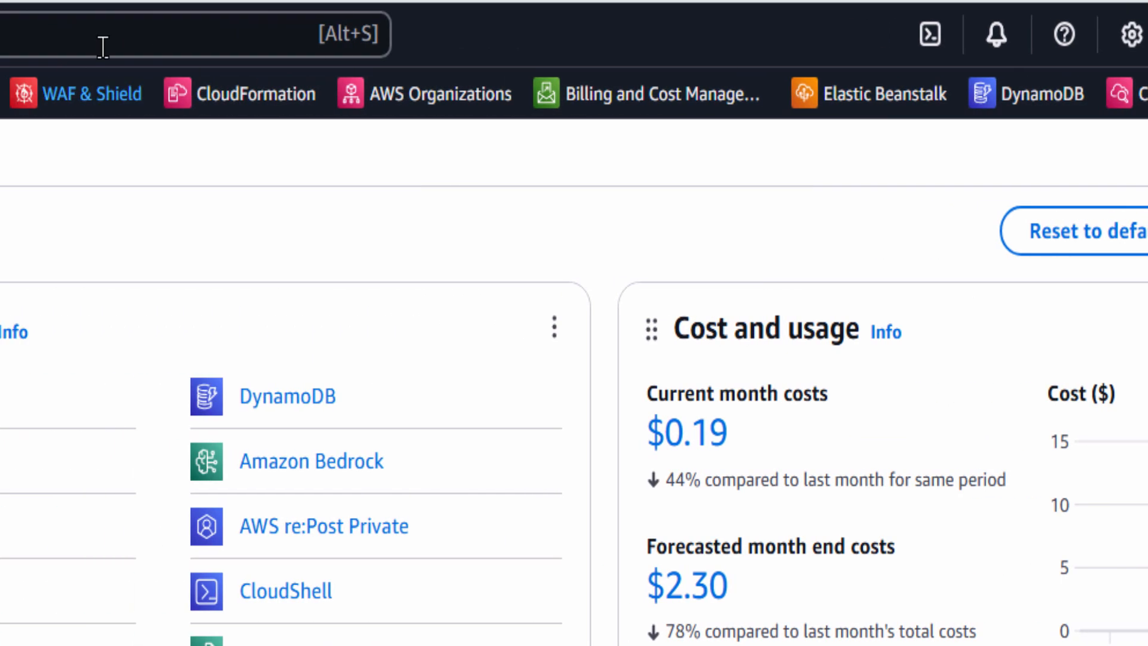
{"action": "left_click", "coordinate": [501, 35]}
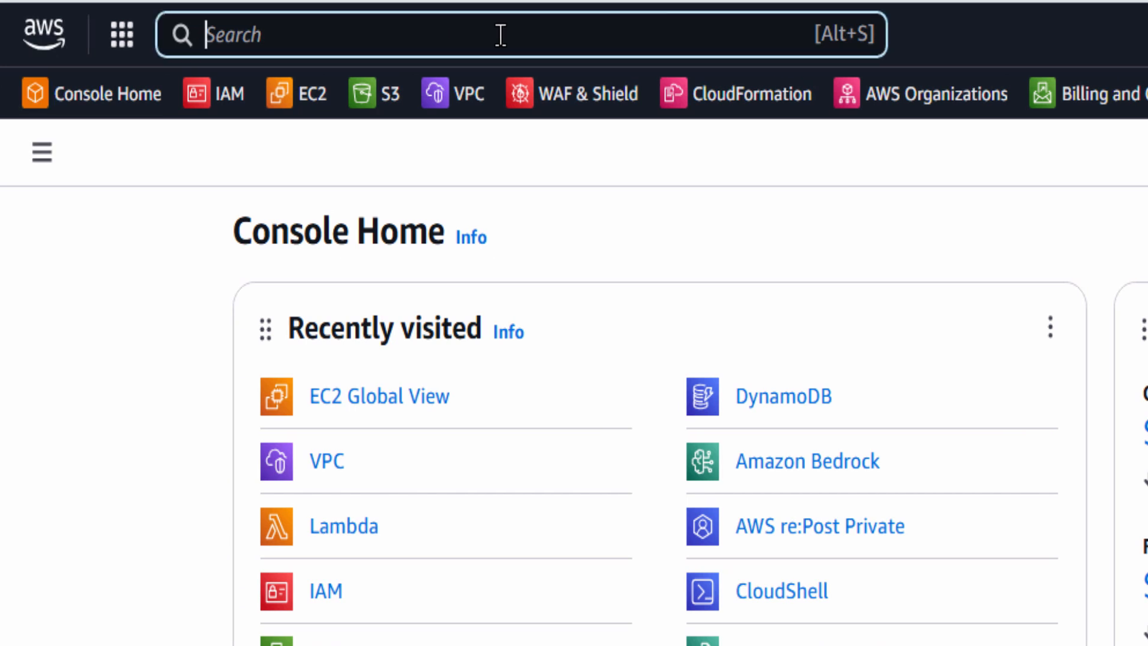
{"action": "type", "text": "vpc"}
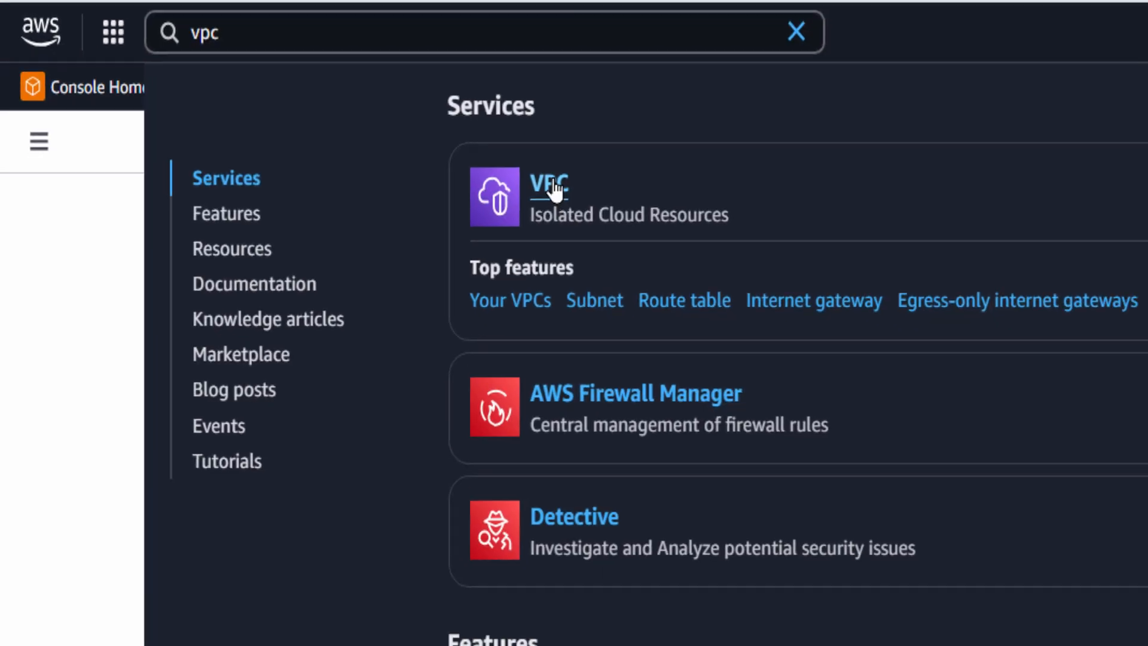
{"action": "left_click", "coordinate": [555, 188]}
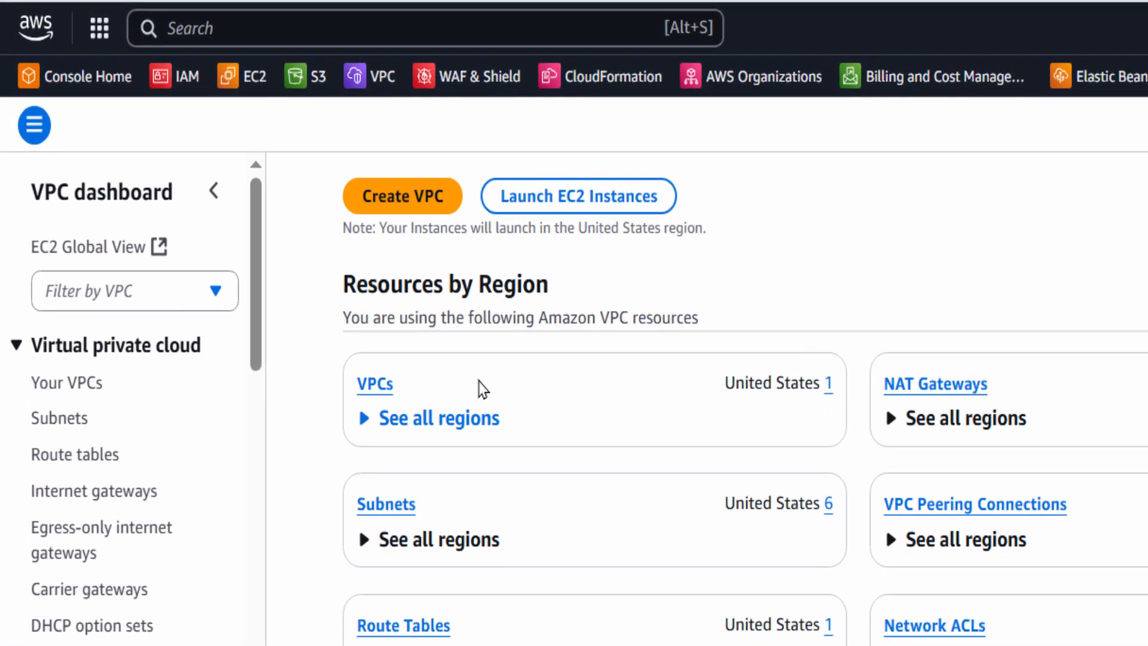
Start creating a VPC with its related resources and set the auto-generated name tag to NovaVPC
{"action": "left_click", "coordinate": [383, 204]}
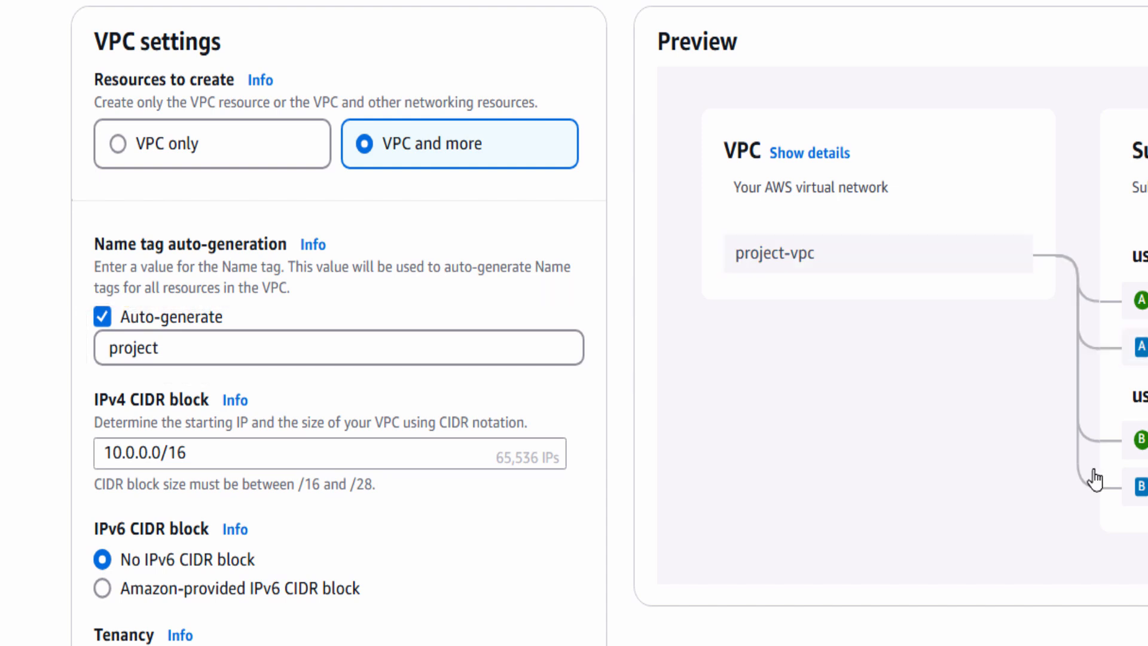
{"action": "triple_click", "coordinate": [315, 342]}
{"action": "type", "text": "NovaVPC"}
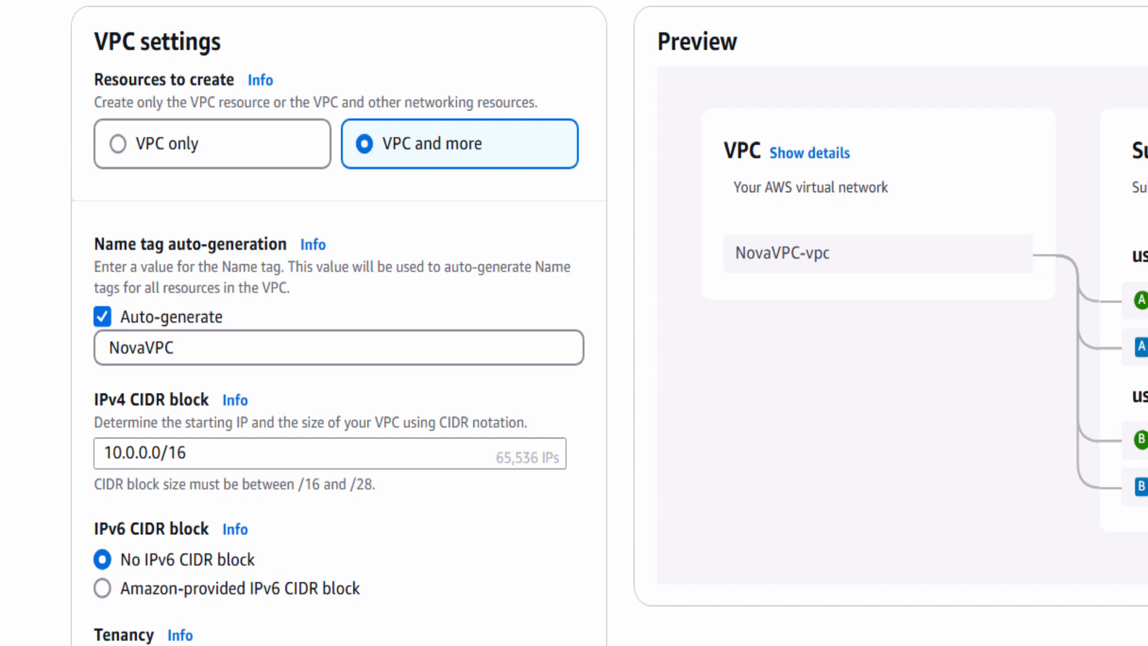
Set the VPC's IPv4 CIDR block to 12.0.0.0/16 with no IPv6 CIDR block
{"action": "scroll", "coordinate": [335, 323], "scroll_direction": "down", "scroll_amount": 5}
{"action": "left_click", "coordinate": [104, 448]}
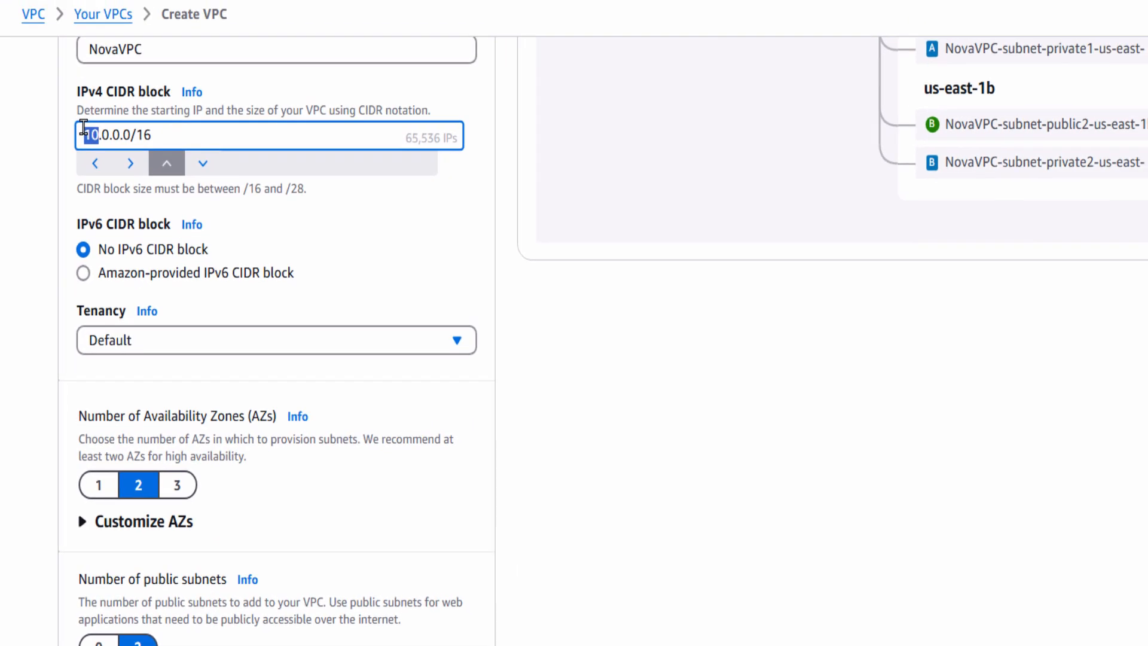
{"action": "type", "text": "2"}
{"action": "key", "text": "Tab"}
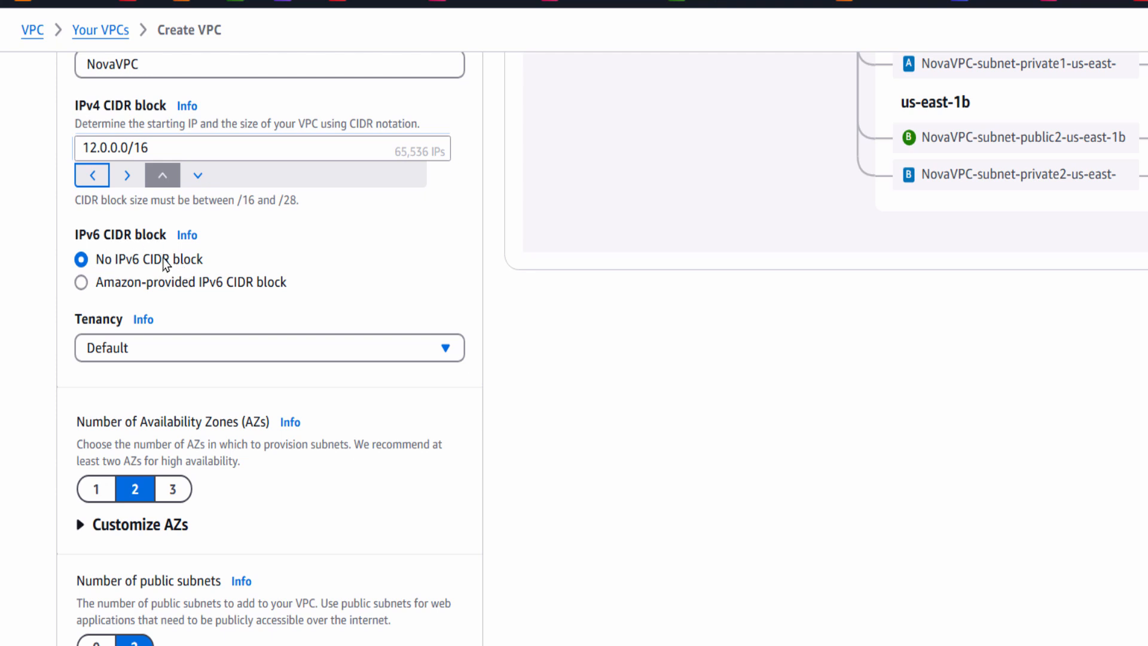
{"action": "left_click", "coordinate": [162, 258]}
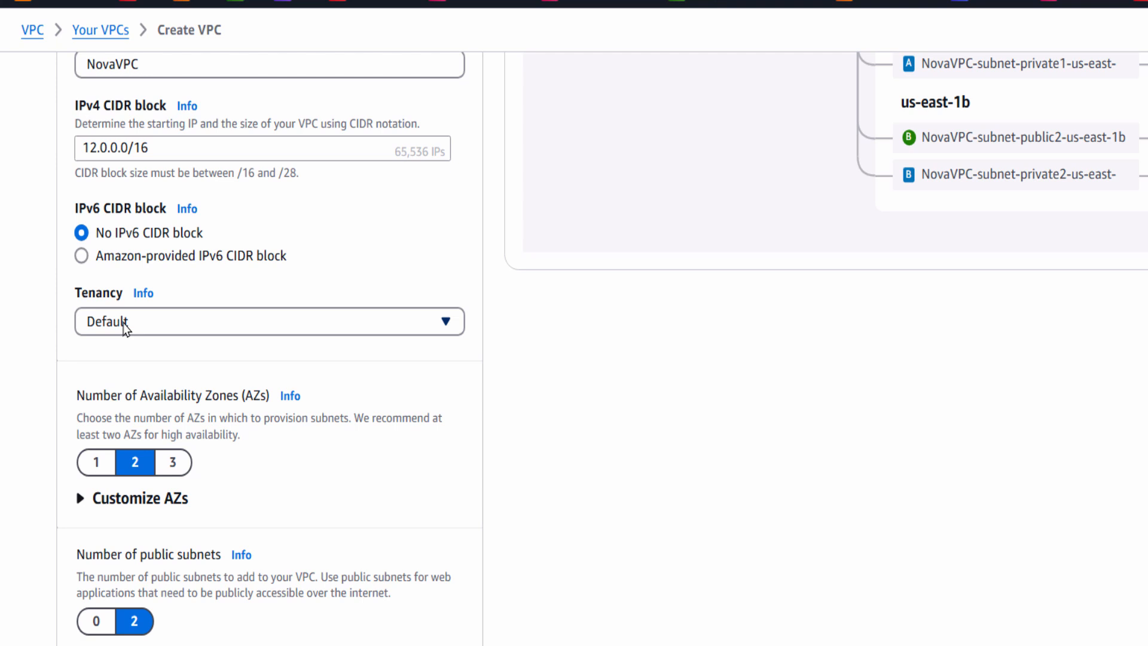
Set the VPC endpoints option to None and create the VPC
{"action": "scroll", "coordinate": [125, 328], "scroll_direction": "down", "scroll_amount": 3}
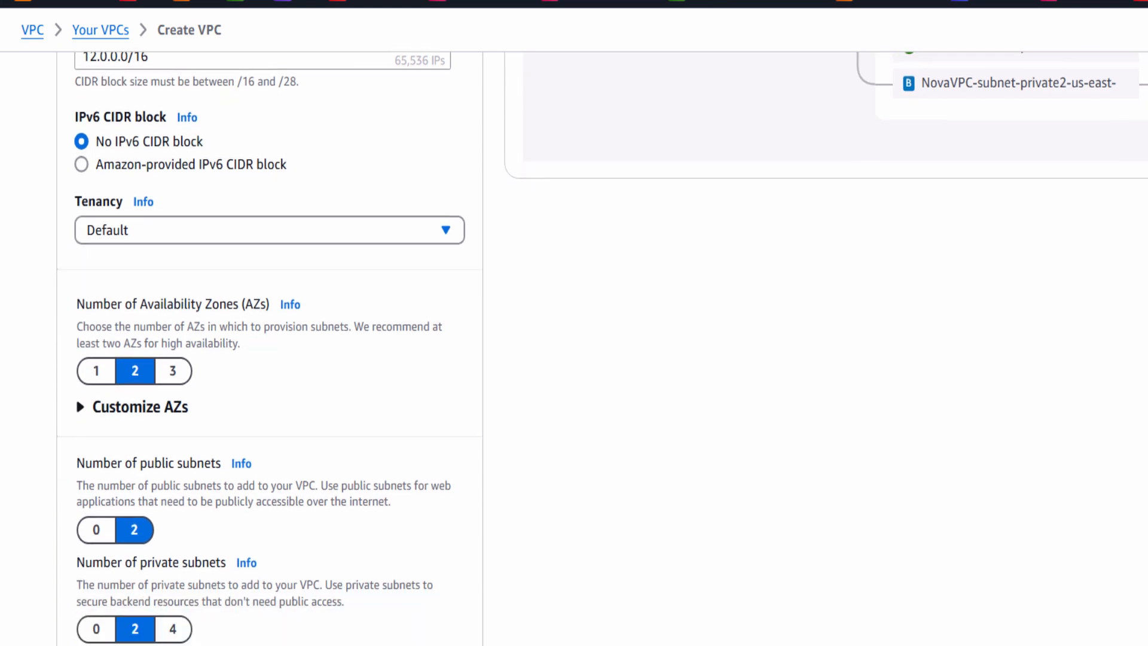
{"action": "scroll", "coordinate": [269, 347], "scroll_direction": "down", "scroll_amount": 2}
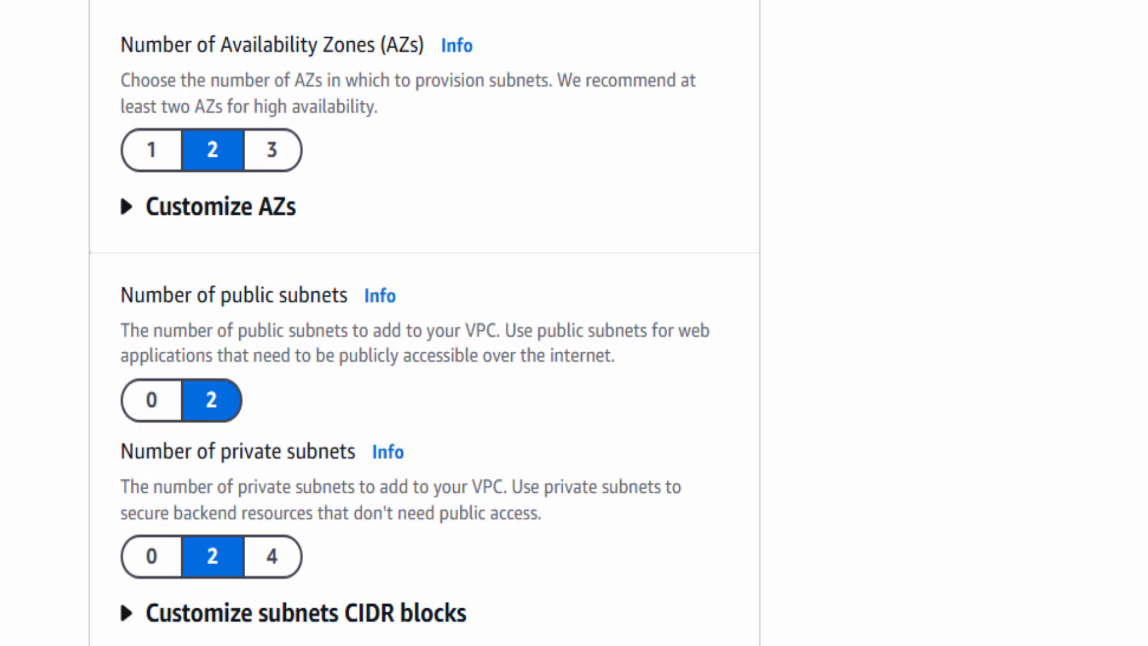
{"action": "scroll", "coordinate": [180, 318], "scroll_direction": "down", "scroll_amount": 5}
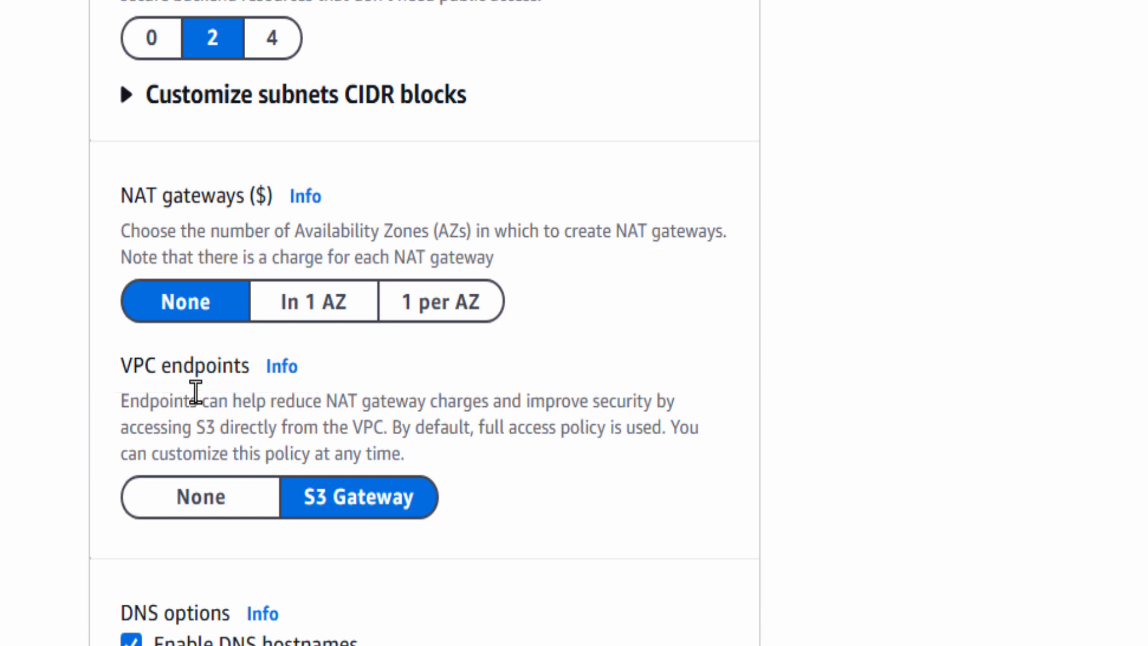
{"action": "left_click", "coordinate": [197, 500]}
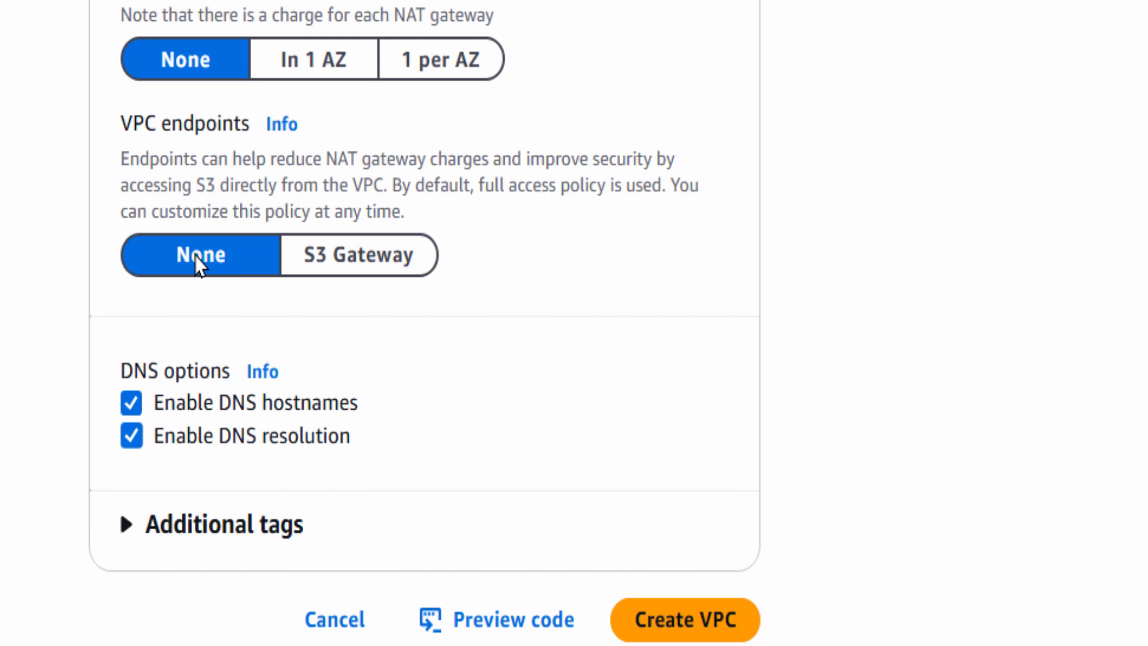
{"action": "left_click", "coordinate": [688, 620]}
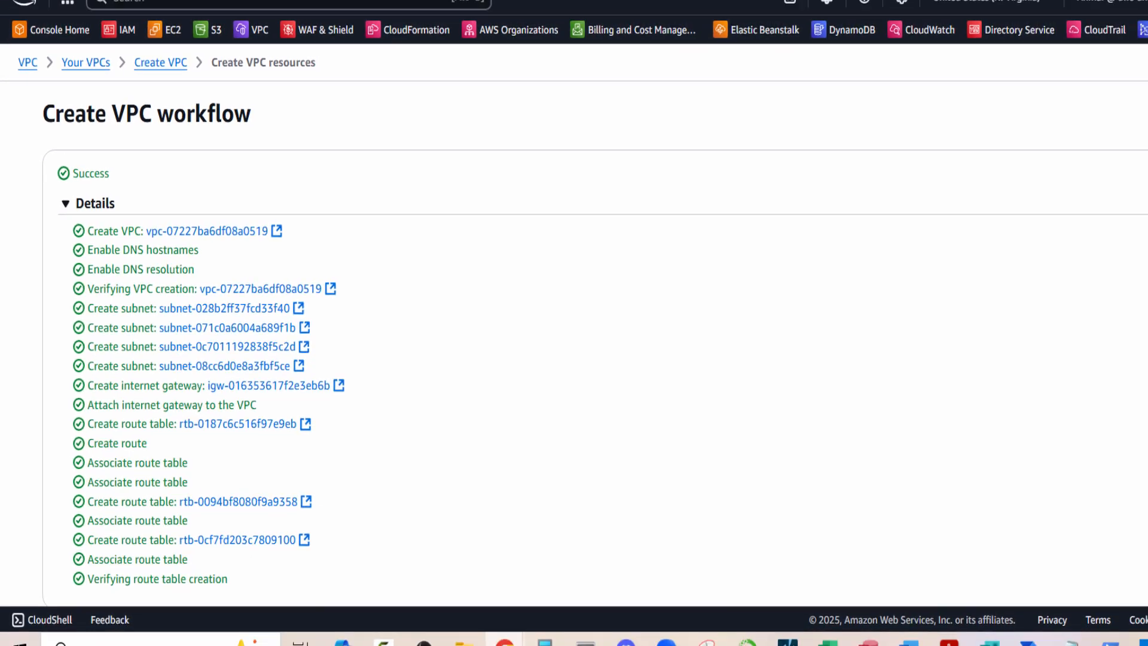
Open the newly created VPC's details and filter the VPC dashboard by NovaVPC-vpc
{"action": "scroll", "coordinate": [1132, 370], "scroll_direction": "down", "scroll_amount": 2}
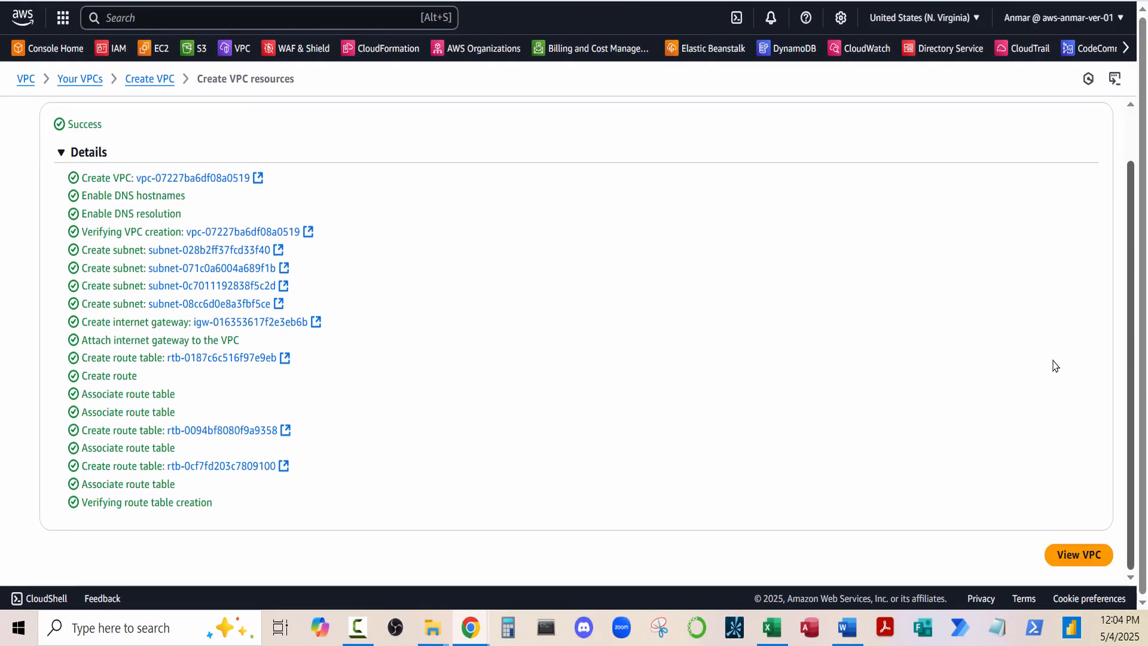
{"action": "left_click", "coordinate": [1078, 554]}
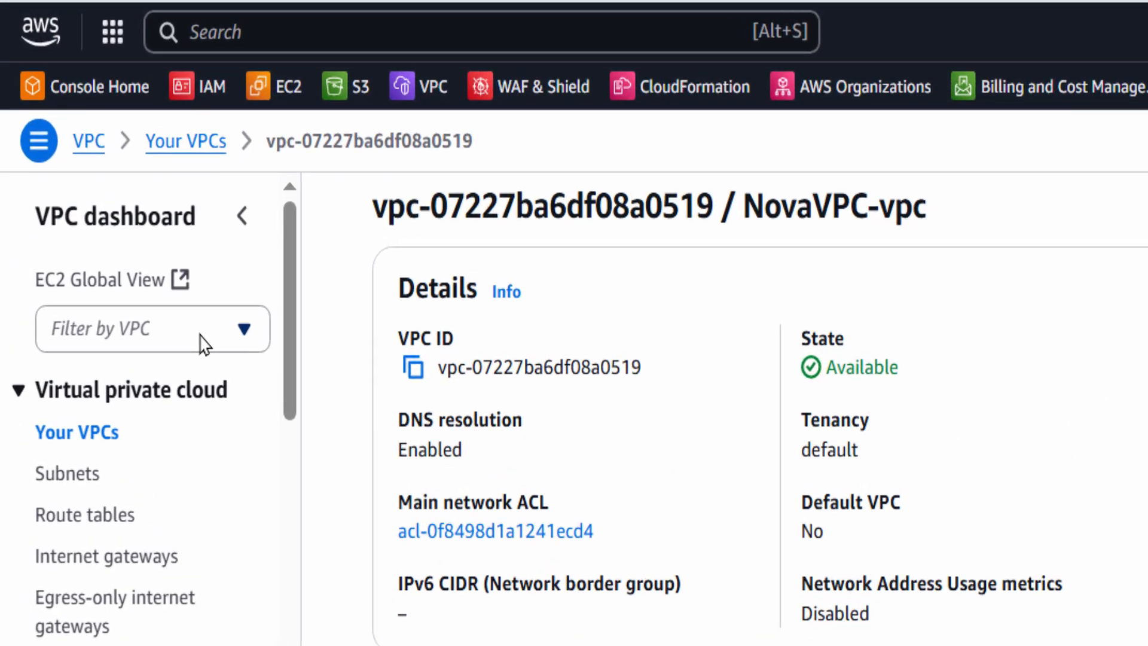
{"action": "left_click", "coordinate": [203, 344]}
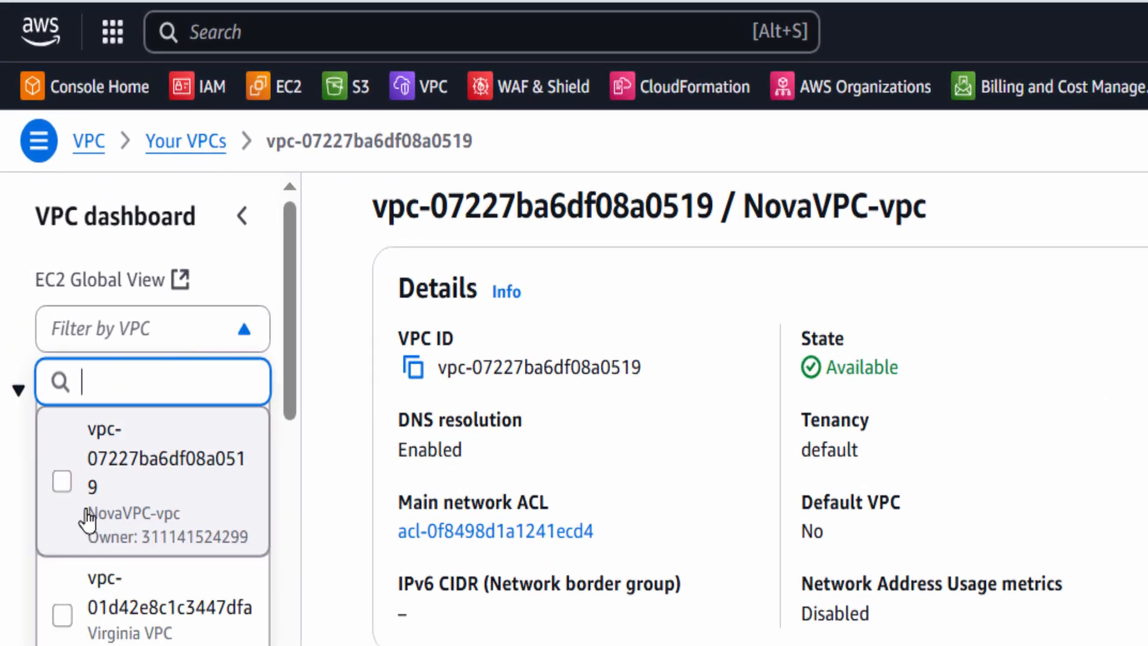
{"action": "left_click", "coordinate": [88, 518]}
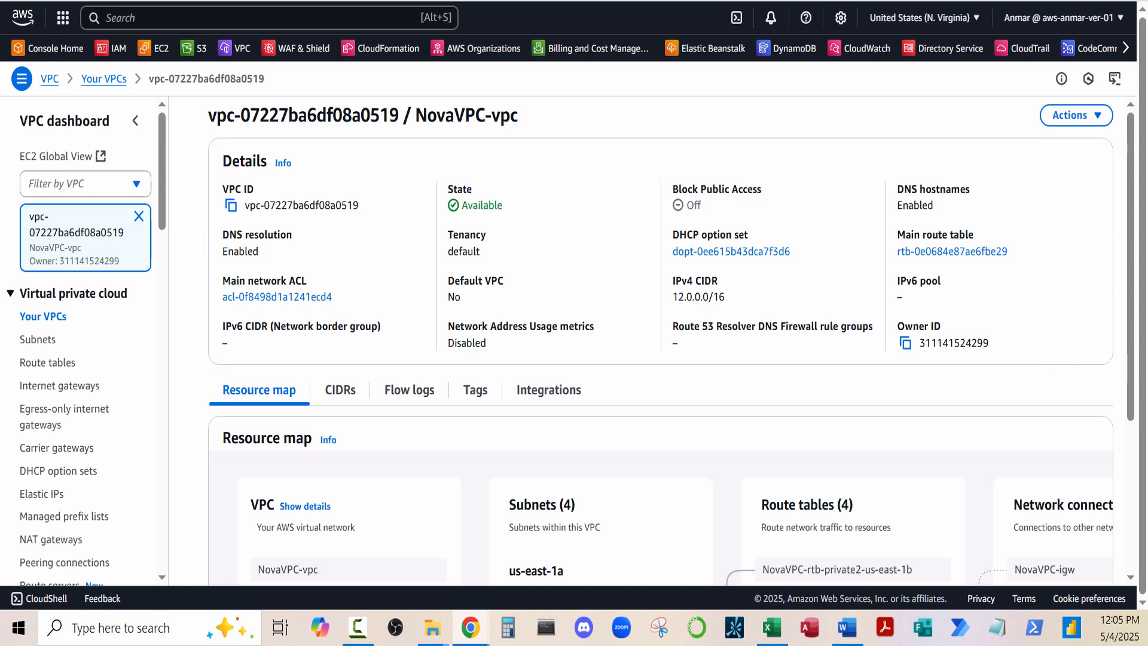
{"action": "left_click_drag", "start_coordinate": [1134, 250], "coordinate": [1134, 409]}
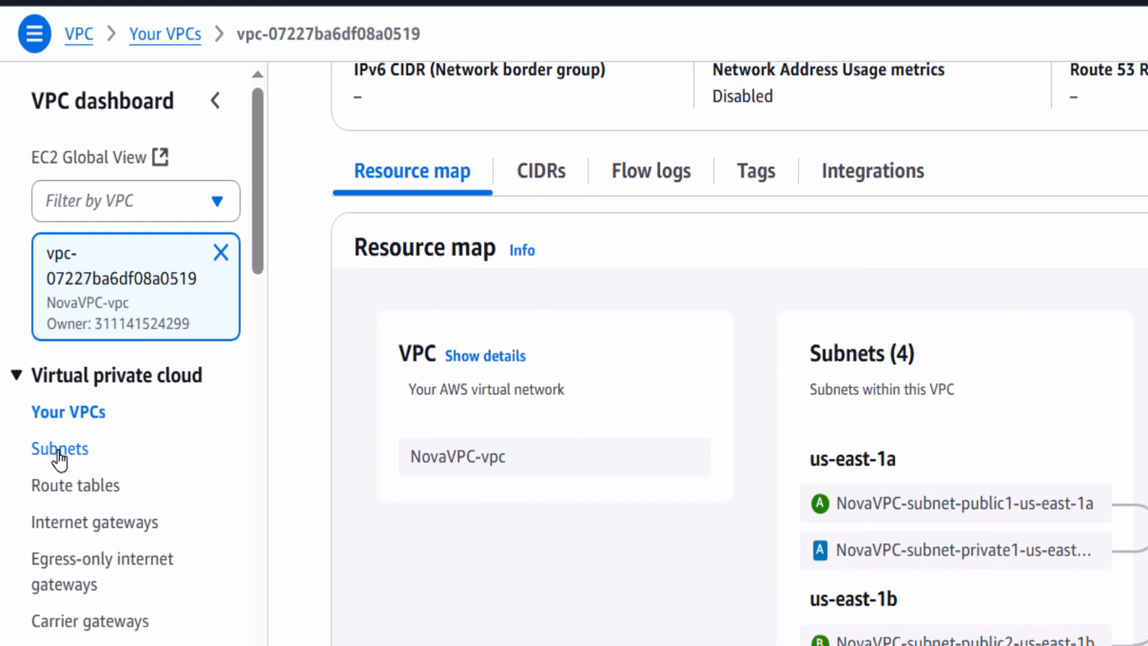
Review the subnets, route tables and internet gateways belonging to NovaVPC-vpc, refreshing the subnet list
{"action": "left_click", "coordinate": [60, 454]}
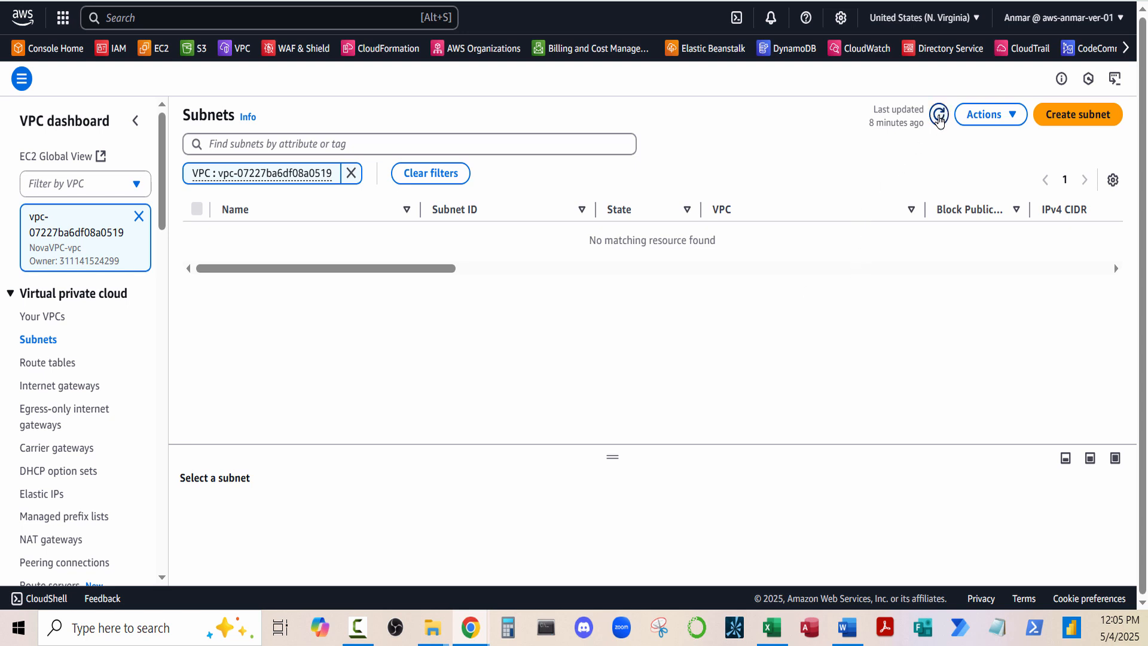
{"action": "left_click", "coordinate": [939, 115]}
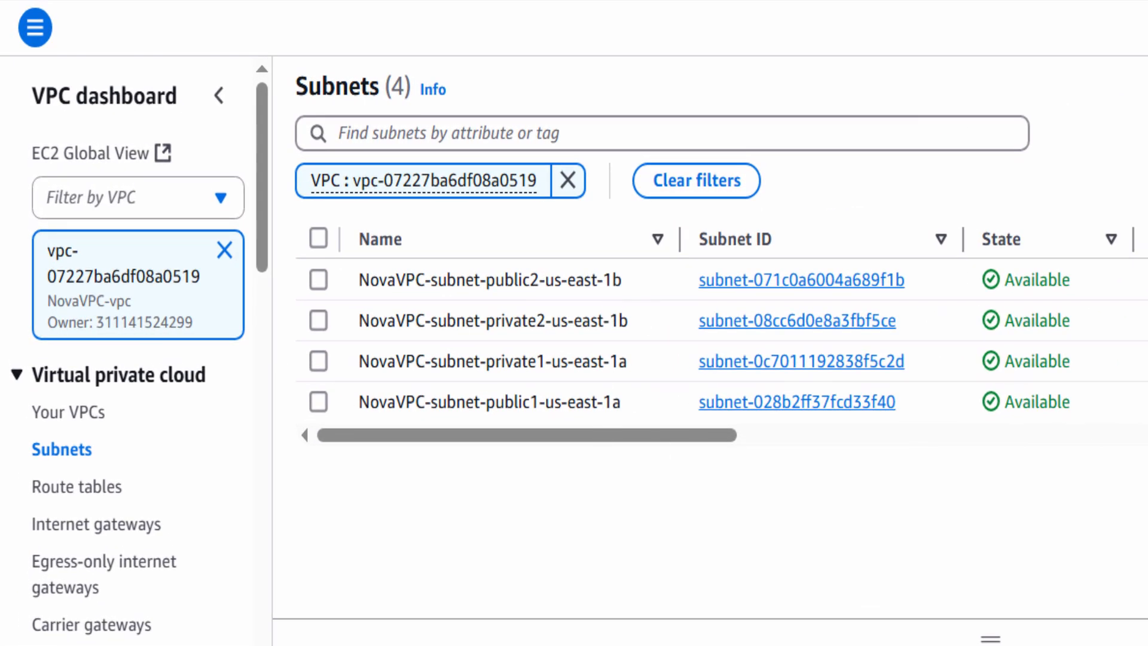
{"action": "left_click", "coordinate": [55, 495]}
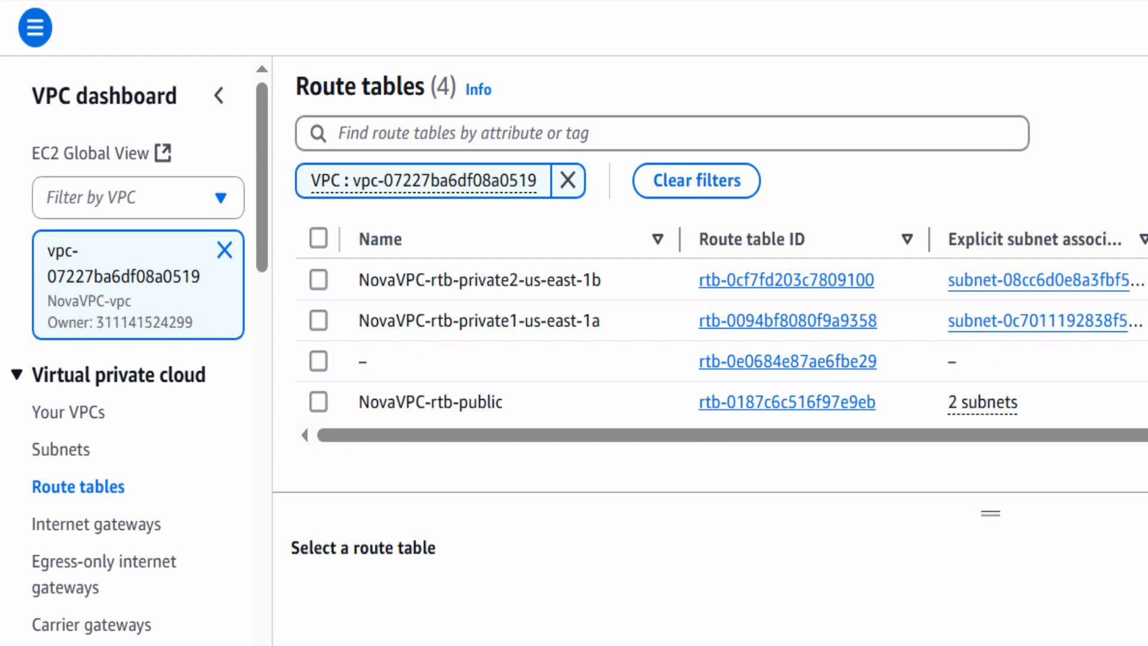
{"action": "left_click", "coordinate": [90, 527]}
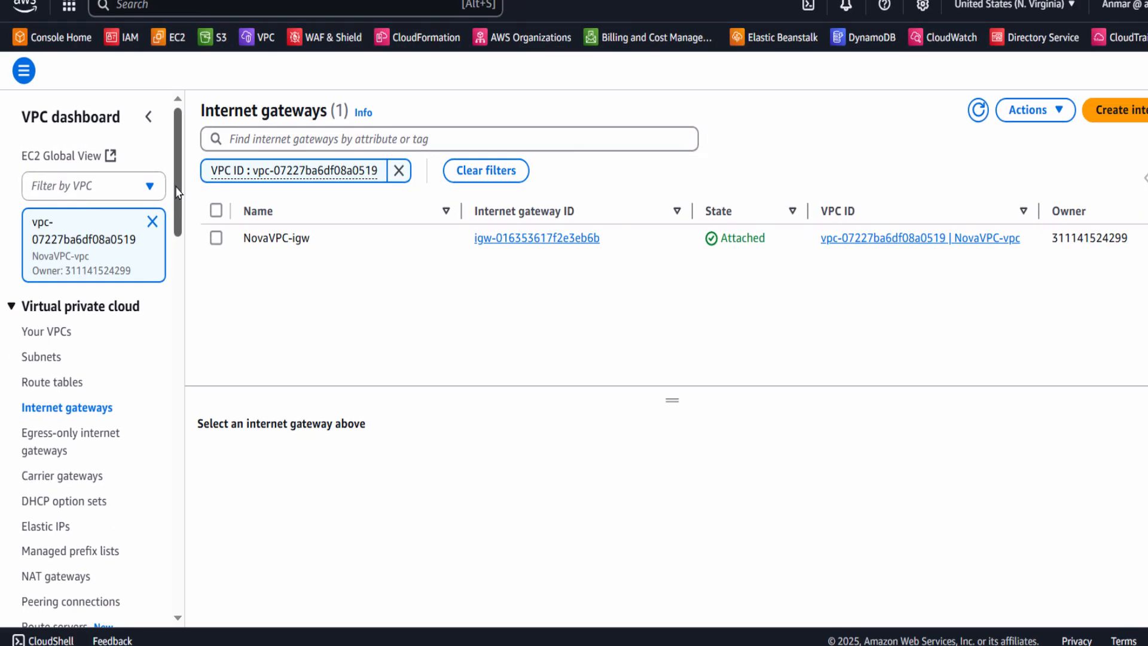
Examine the inbound and outbound rules of the network ACL belonging to NovaVPC-vpc
{"action": "left_click_drag", "start_coordinate": [177, 191], "coordinate": [178, 282]}
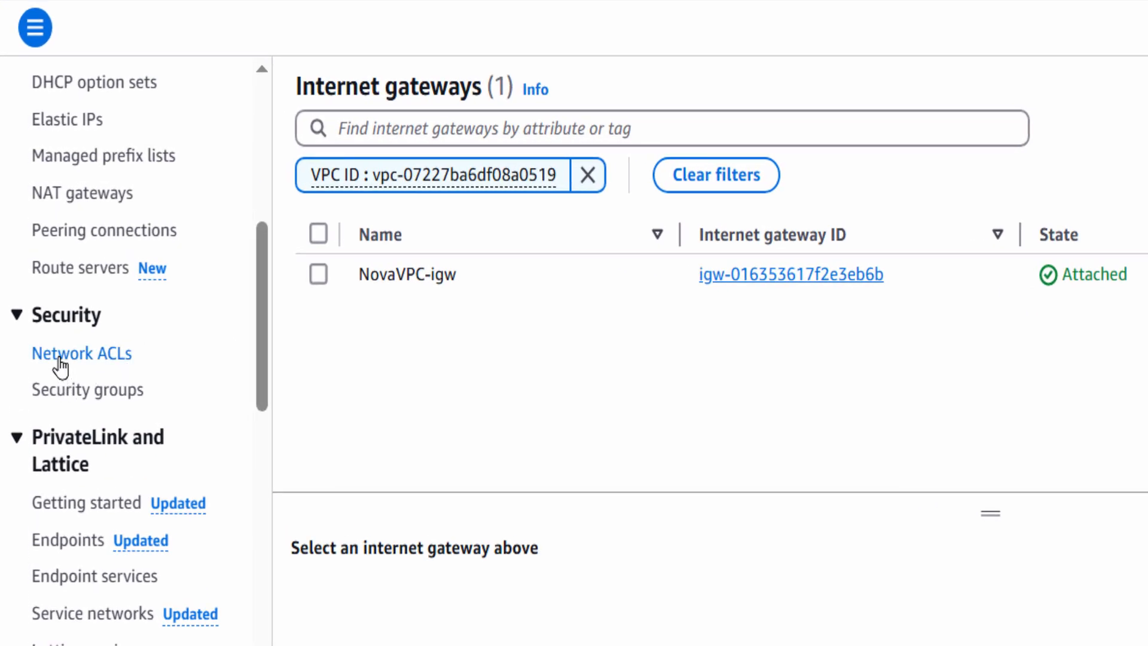
{"action": "left_click", "coordinate": [60, 357]}
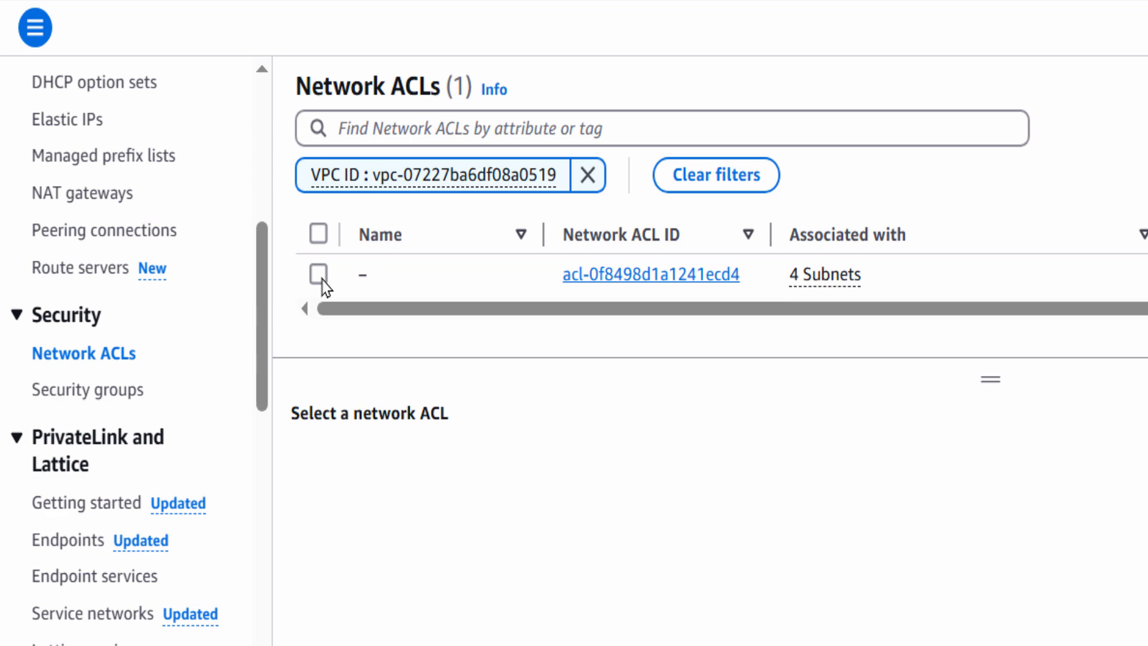
{"action": "left_click", "coordinate": [319, 275]}
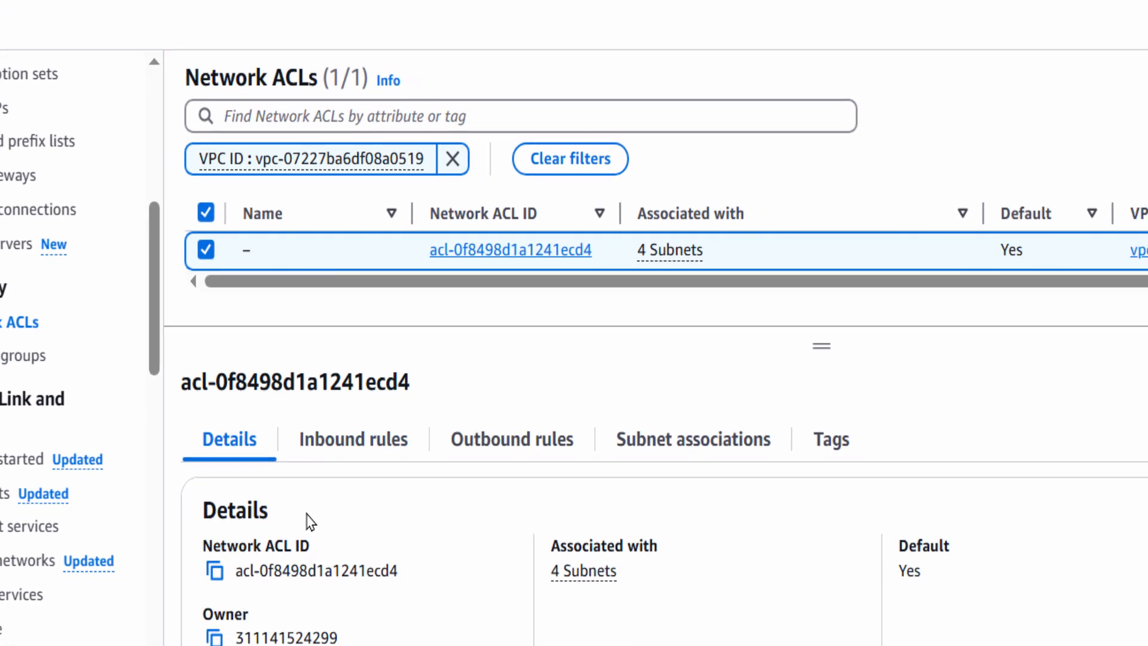
{"action": "left_click", "coordinate": [193, 407]}
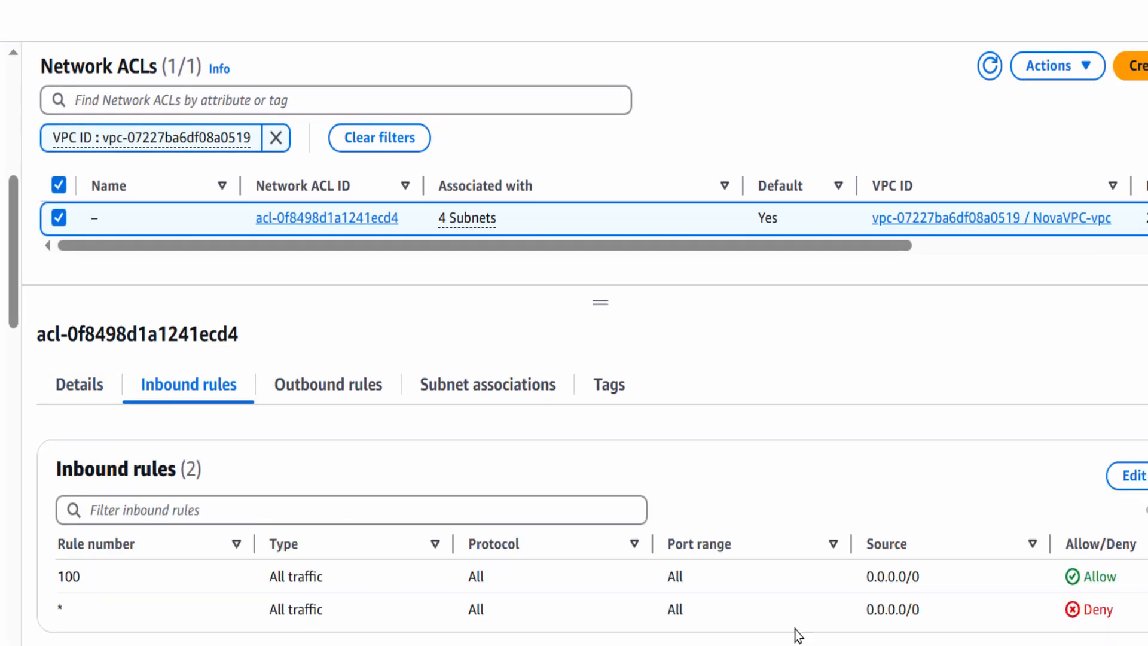
{"action": "left_click", "coordinate": [323, 390]}
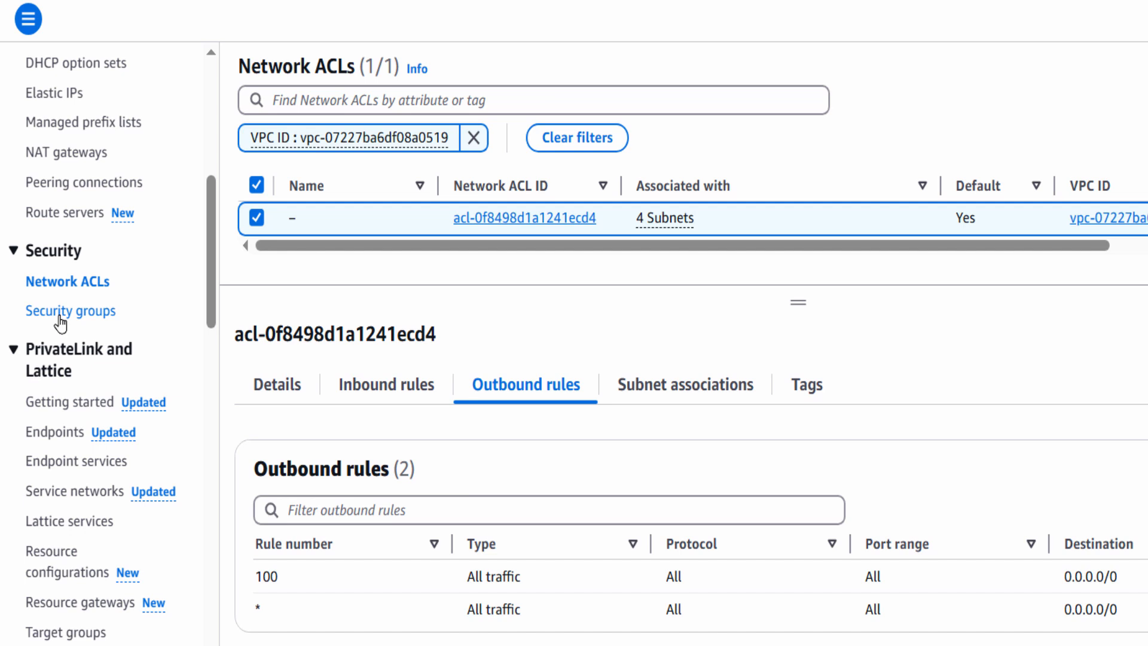
Examine the inbound and outbound rules of the default security group in NovaVPC-vpc
{"action": "left_click", "coordinate": [62, 315]}
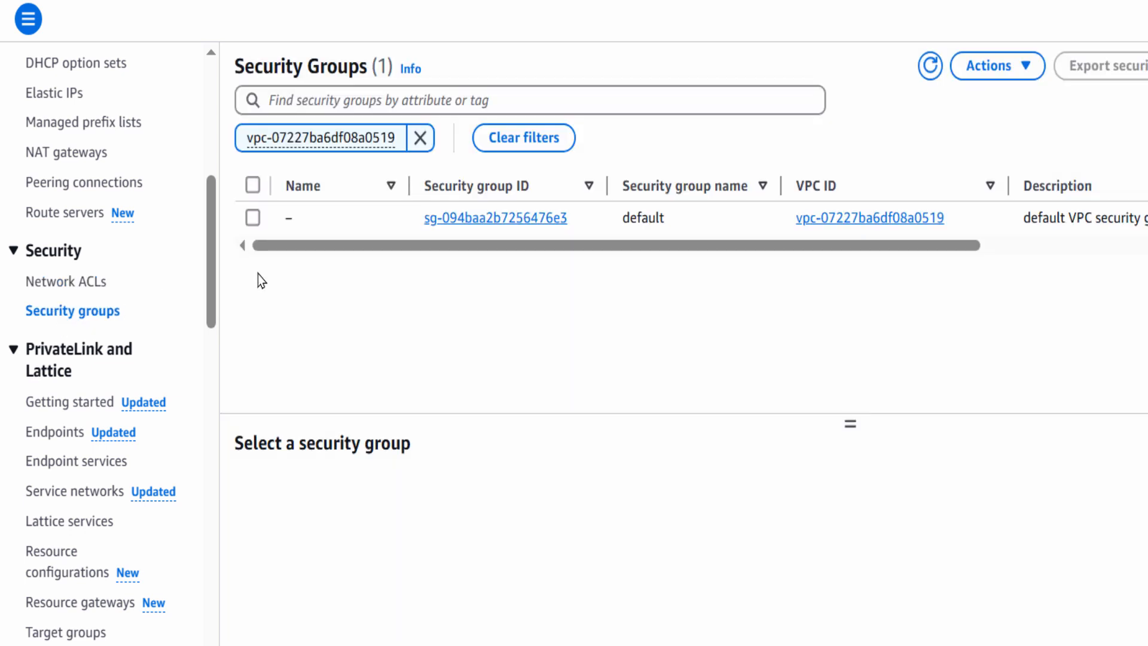
{"action": "left_click", "coordinate": [252, 219]}
{"action": "left_click_drag", "start_coordinate": [837, 417], "coordinate": [835, 292]}
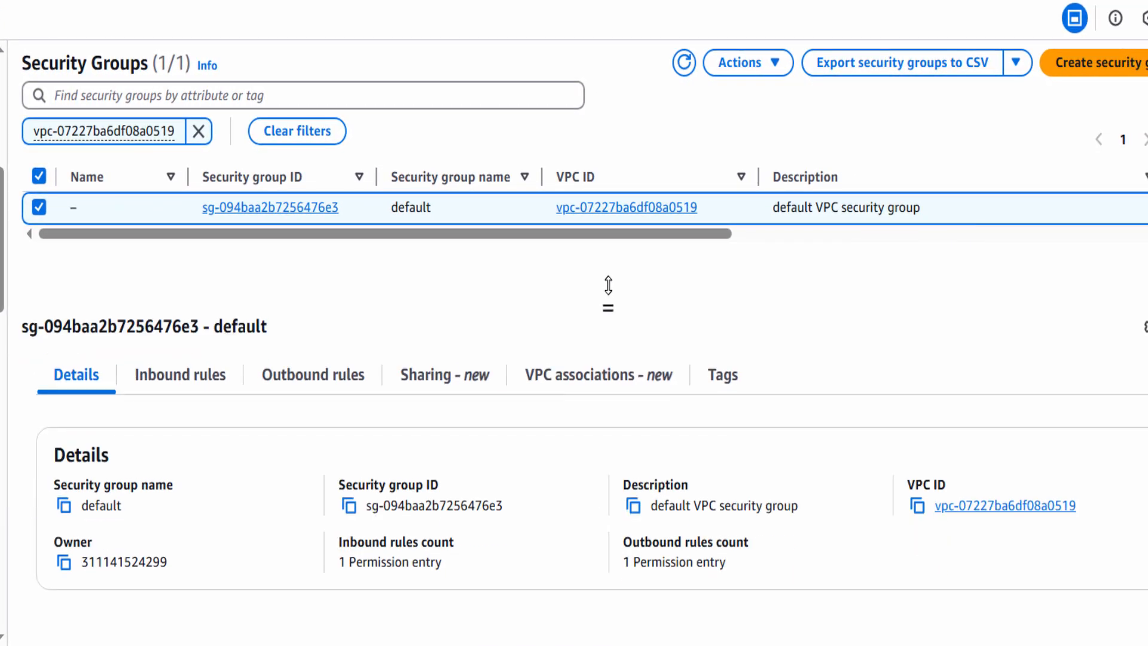
{"action": "left_click", "coordinate": [179, 374]}
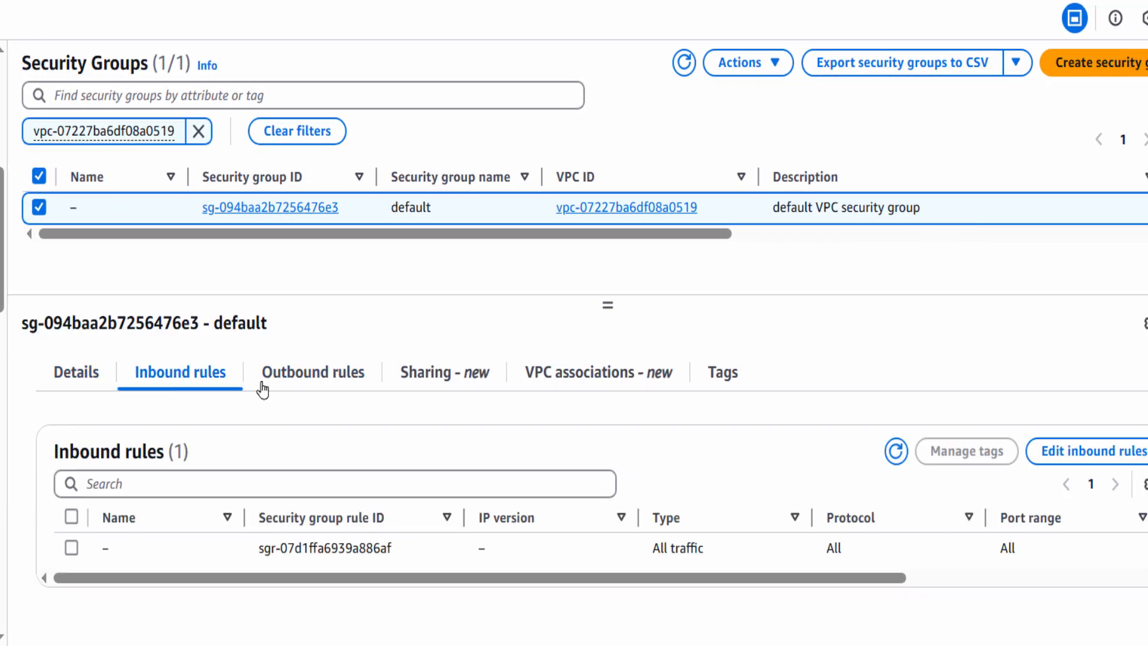
{"action": "left_click", "coordinate": [310, 377]}
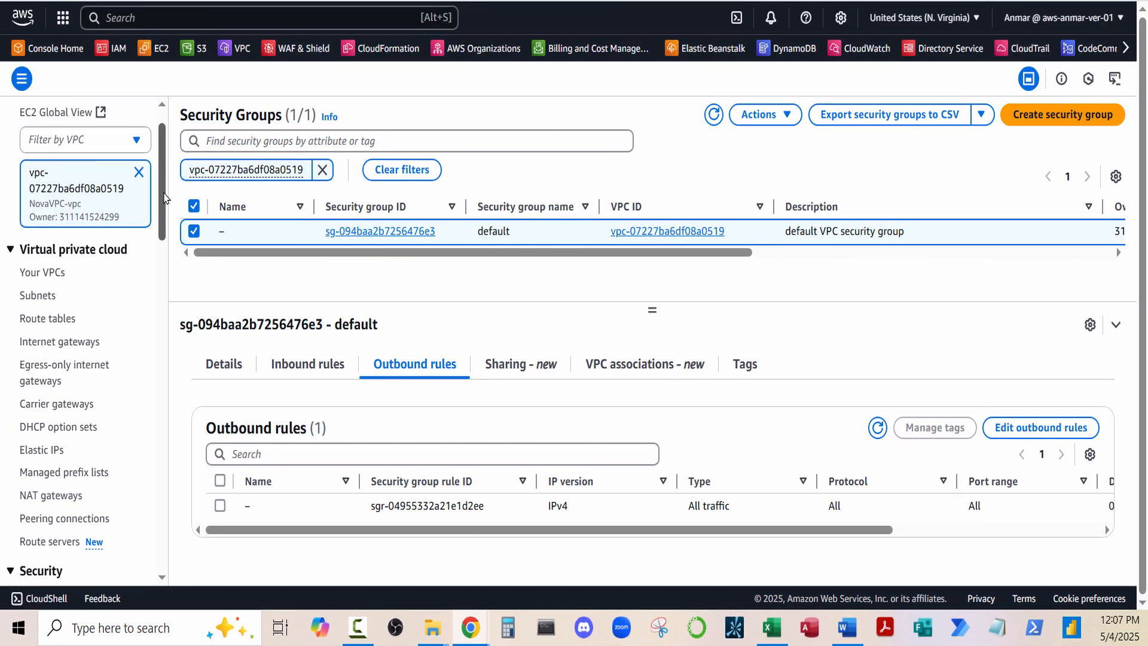
Delete NovaVPC-vpc and its associated resources from the list of VPCs, confirming with the word "delete", and dismiss the resulting notification
{"action": "scroll", "coordinate": [165, 198], "scroll_direction": "up", "scroll_amount": 1}
{"action": "left_click", "coordinate": [45, 317]}
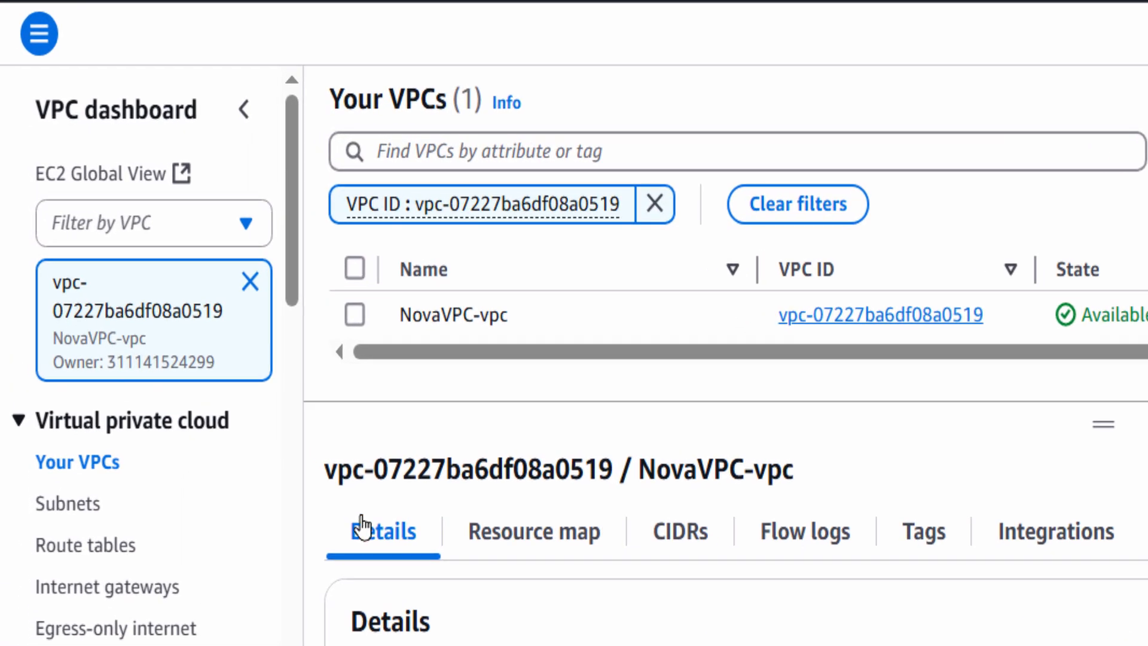
{"action": "left_click", "coordinate": [354, 315]}
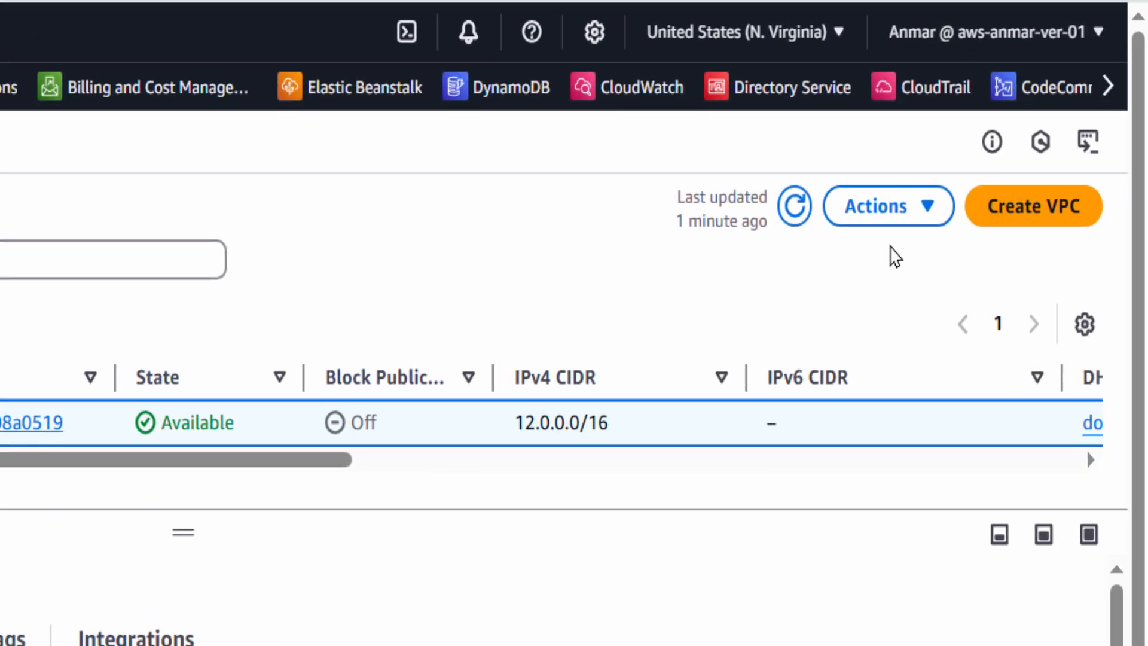
{"action": "left_click", "coordinate": [920, 220]}
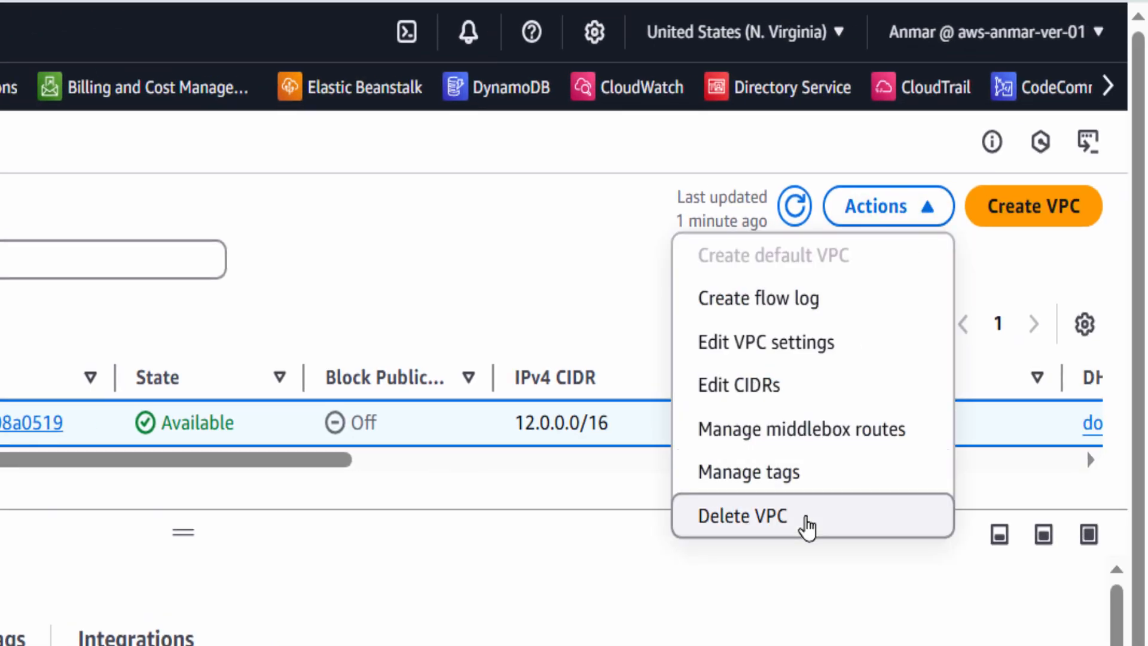
{"action": "left_click", "coordinate": [802, 526]}
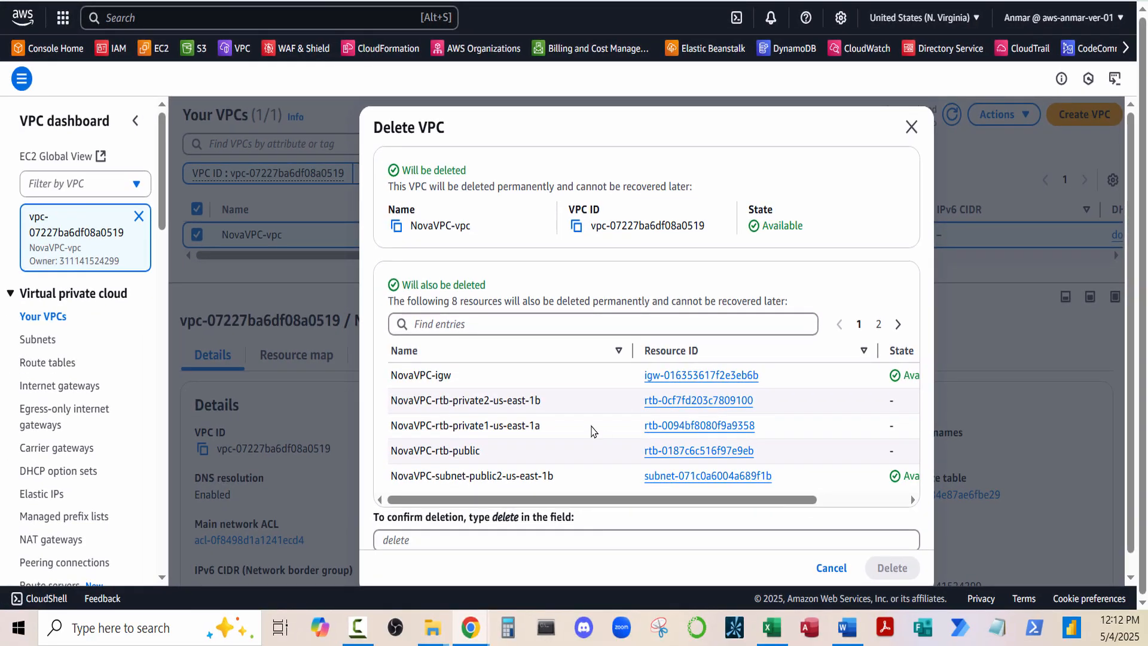
{"action": "left_click", "coordinate": [595, 540]}
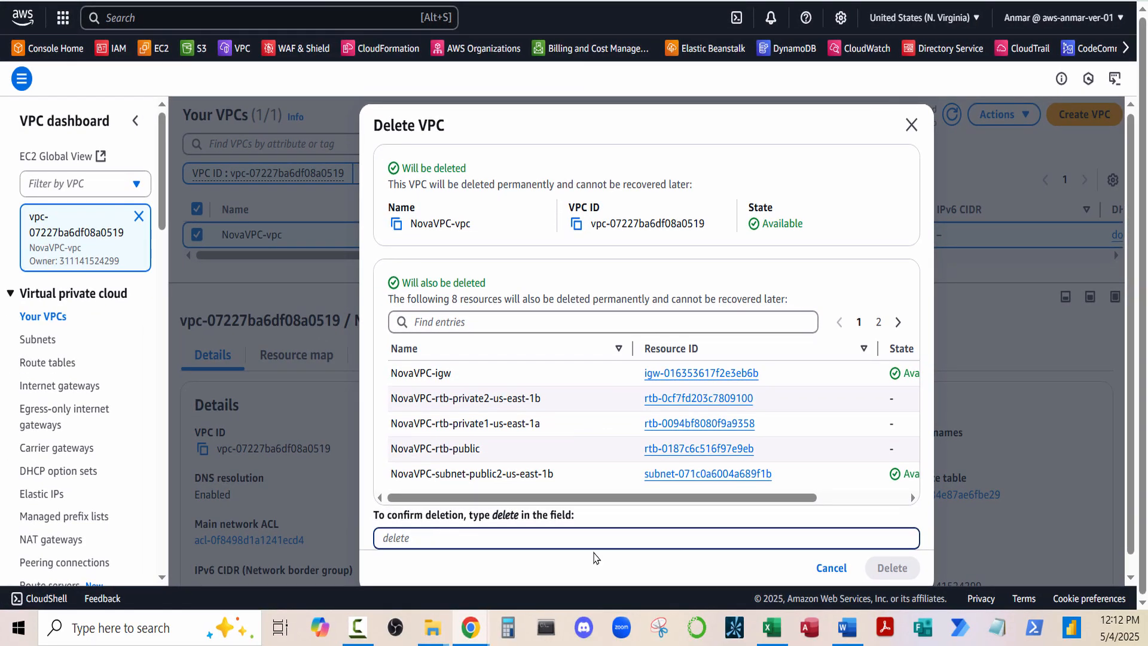
{"action": "type", "text": "delete"}
{"action": "key", "text": "Tab"}
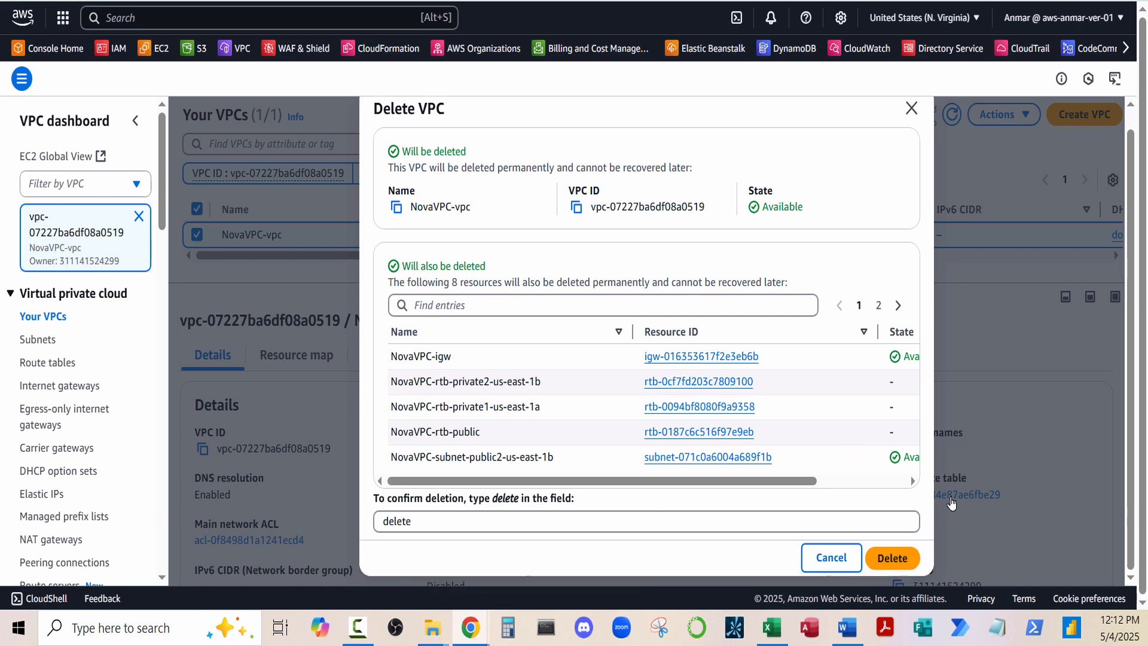
{"action": "left_click", "coordinate": [894, 559]}
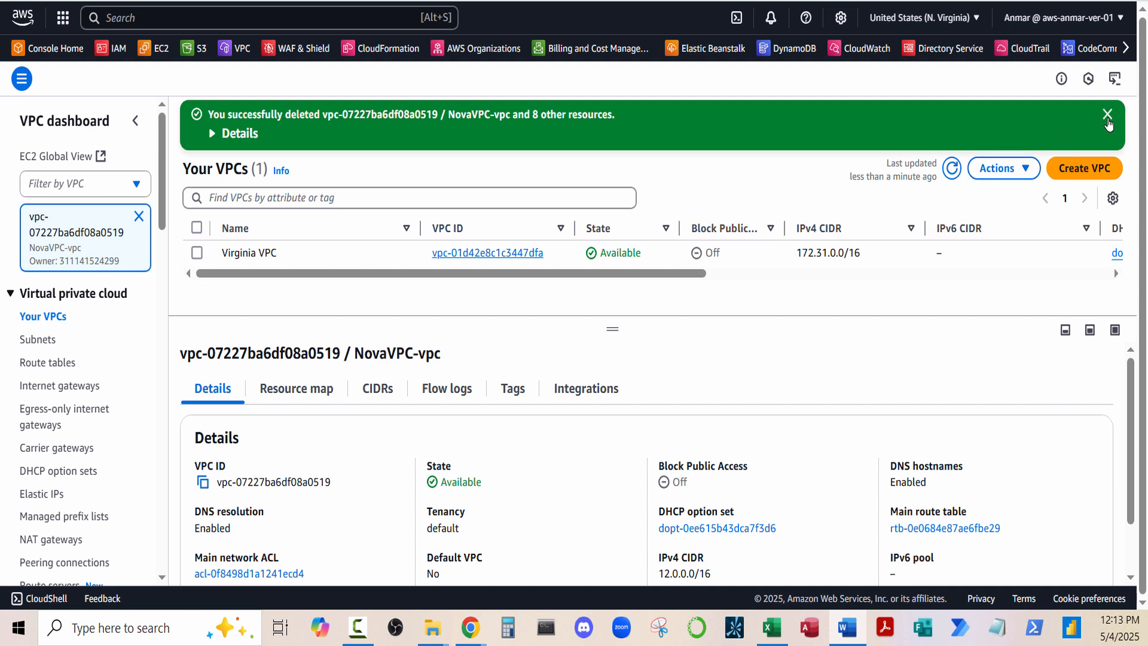
{"action": "left_click", "coordinate": [1107, 115]}
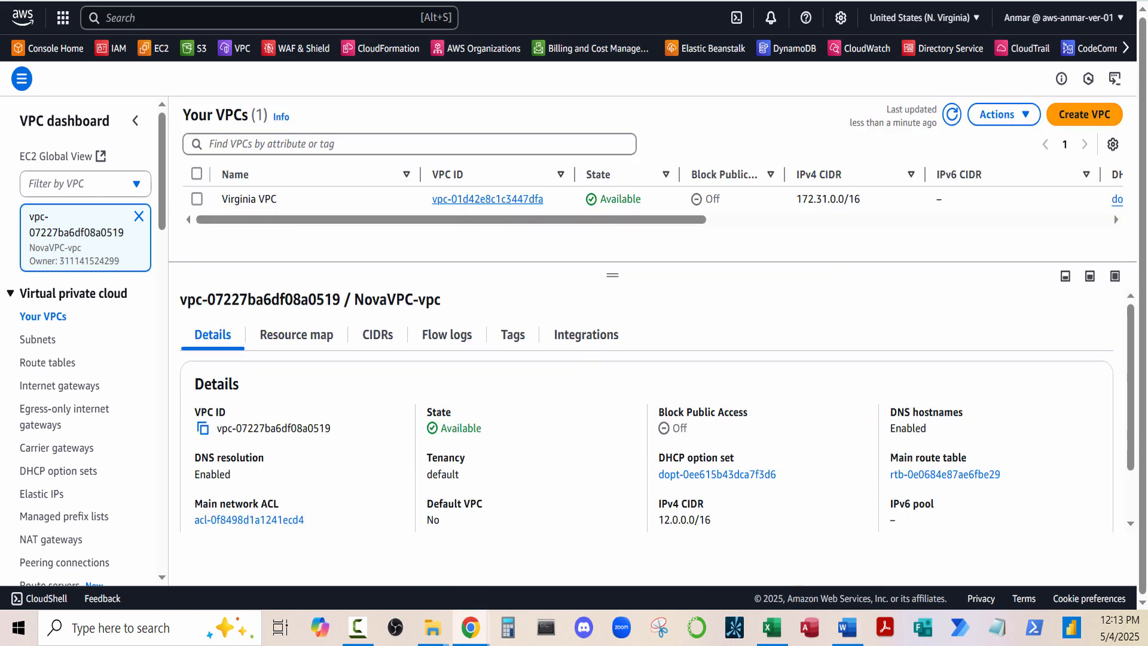